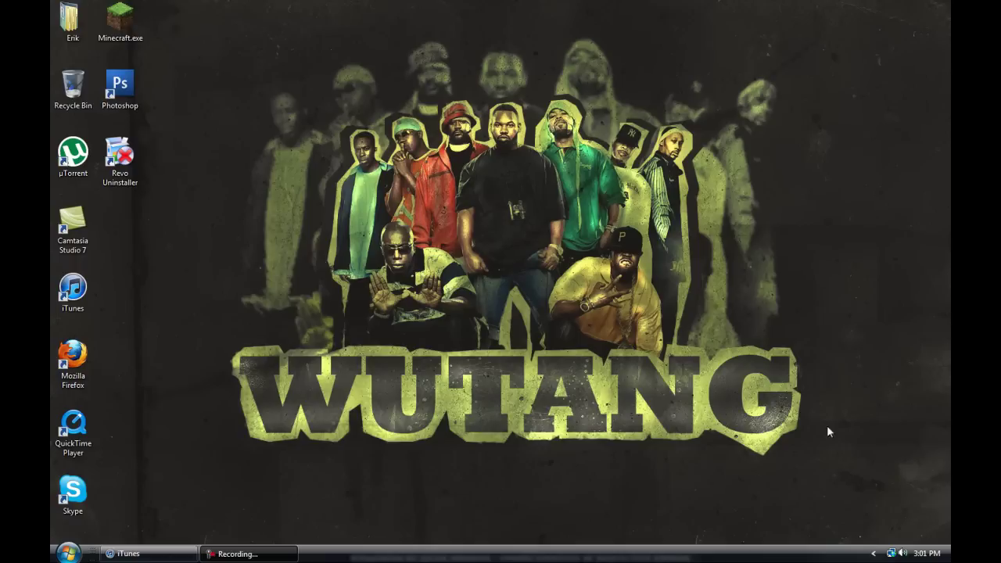
Switch to iTunes and select Ice Cube's "It Was A Good Day" in the music library
mouse_move(132, 558)
click(128, 554)
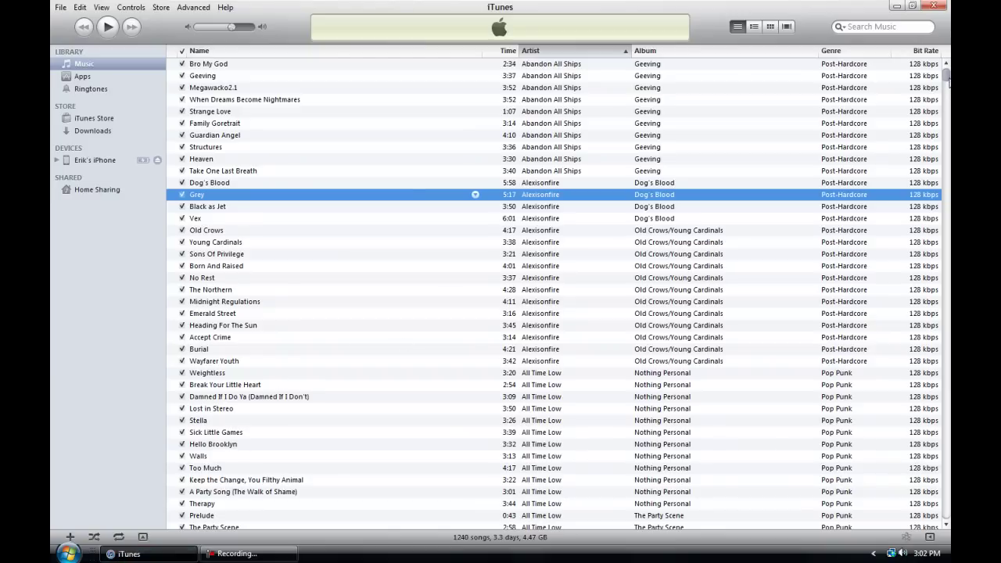
click(636, 114)
drag(945, 78, 935, 357)
scroll(935, 280, down, 20)
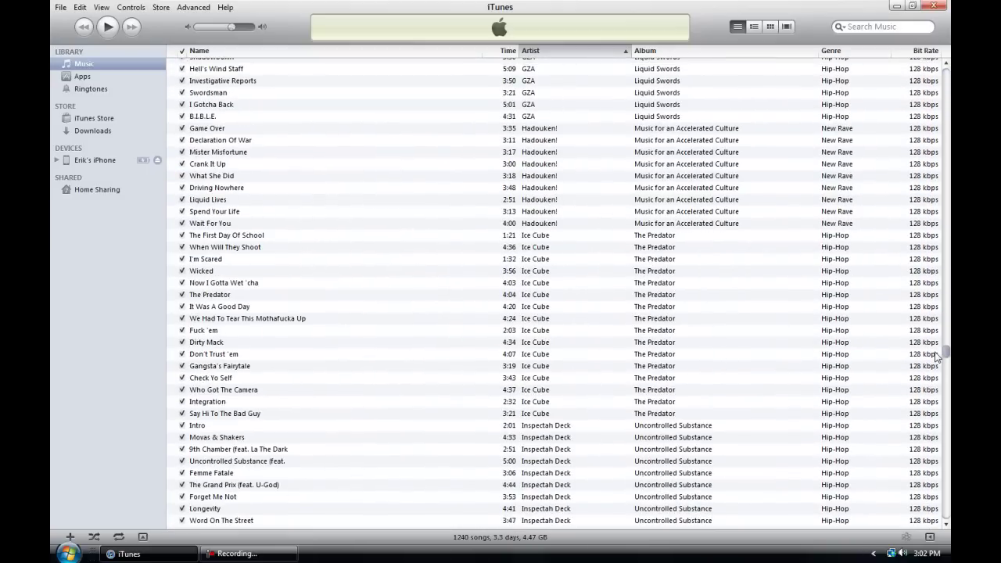
click(201, 310)
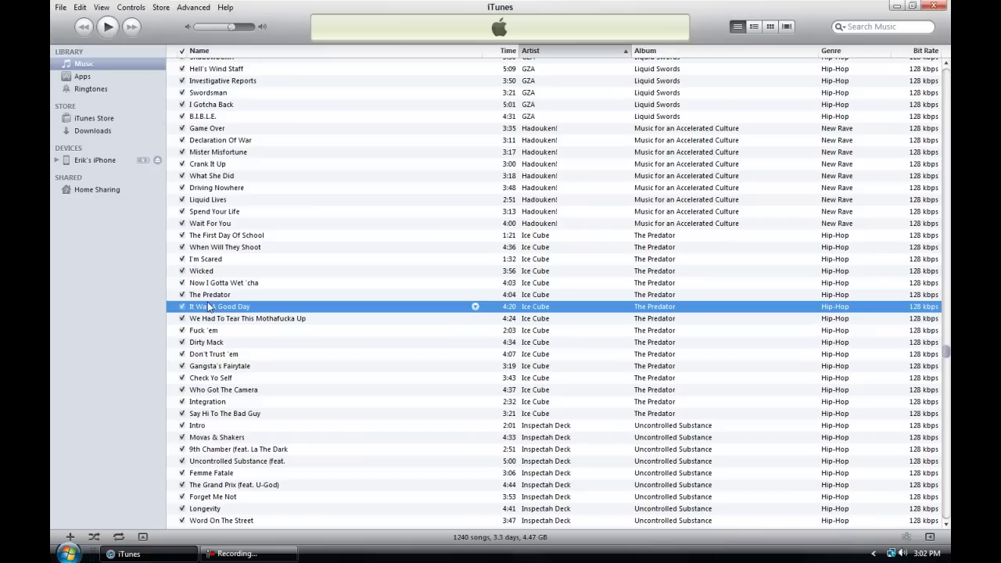
Filter the music library with the search text "it was a goo" and select the song "It Was A Good Day"
click(903, 26)
text(it was a go)
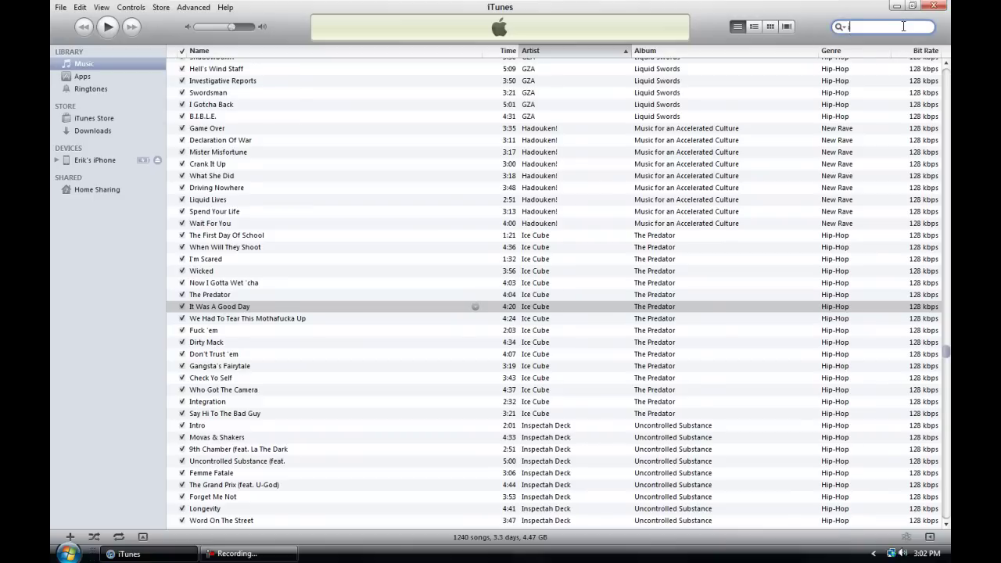
text(o)
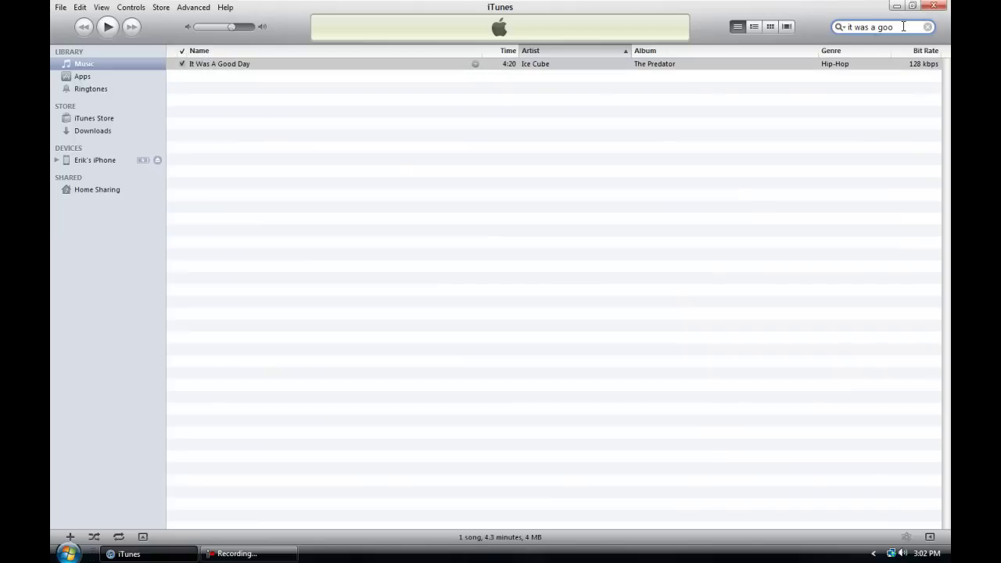
click(235, 68)
click(277, 189)
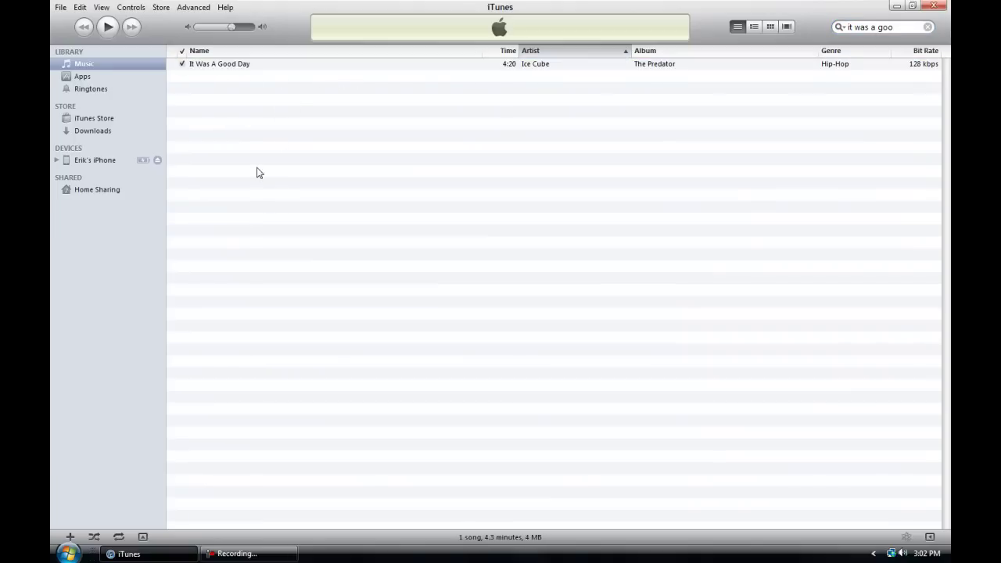
click(253, 67)
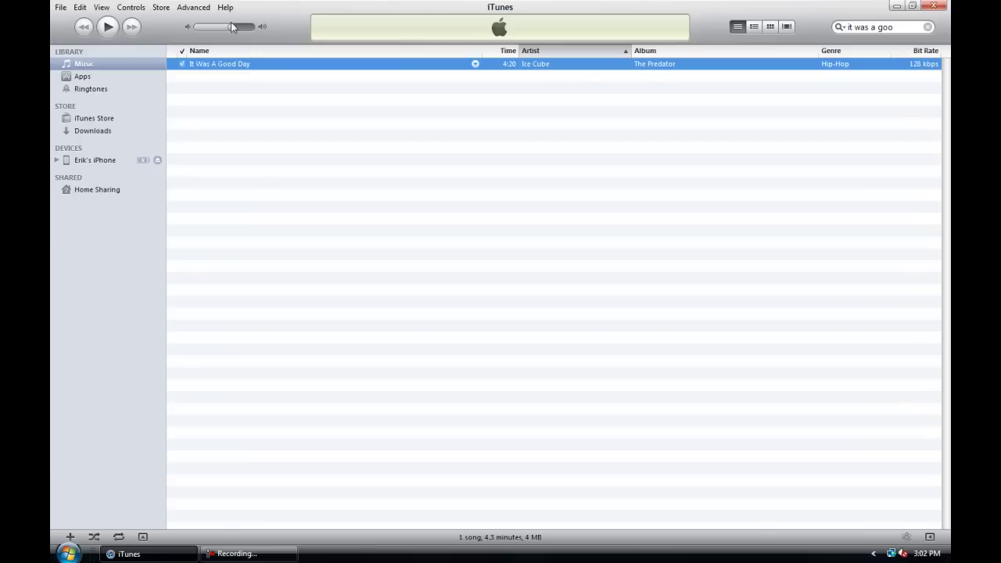
Play "It Was A Good Day" with the volume at minimum and pause it at 1:24
drag(232, 28, 197, 28)
double_click(288, 67)
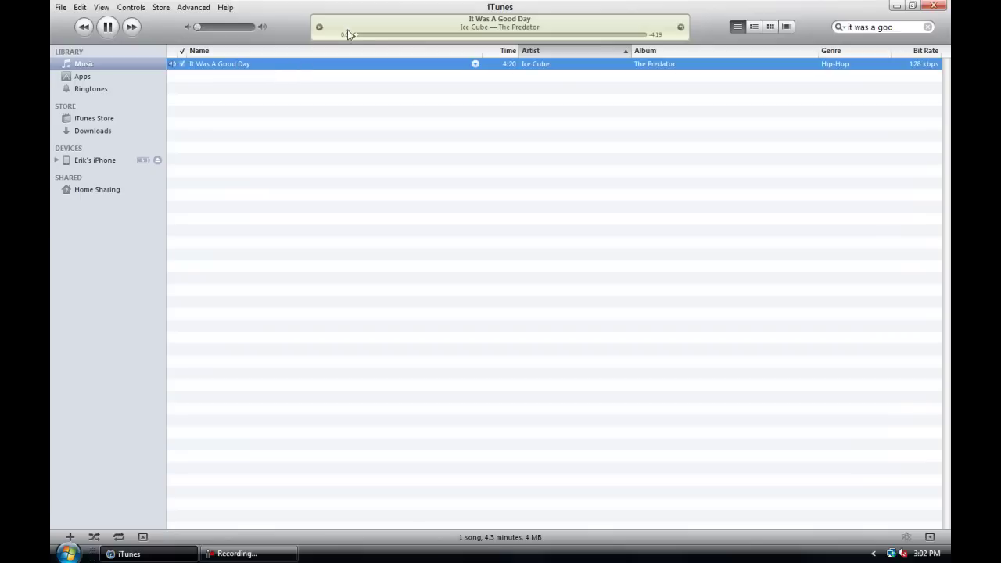
click(450, 34)
click(107, 28)
Set the song's start time to 1:24 in its playback options
right_click(259, 66)
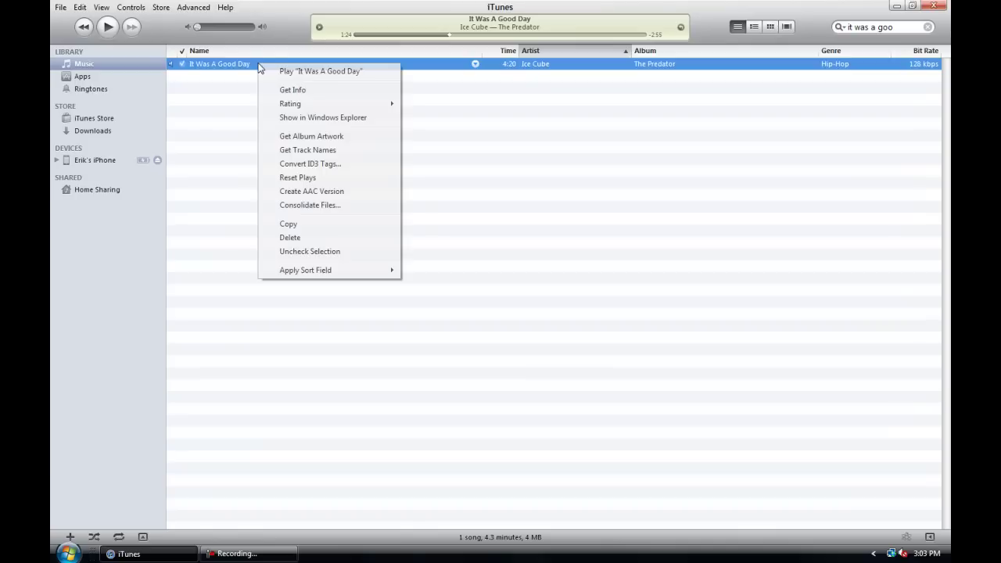
click(299, 90)
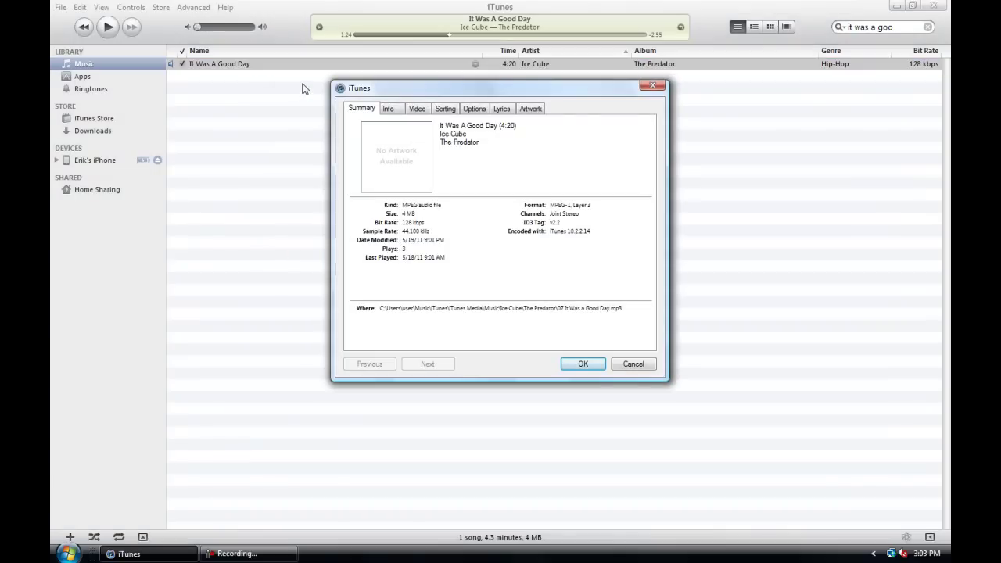
click(472, 111)
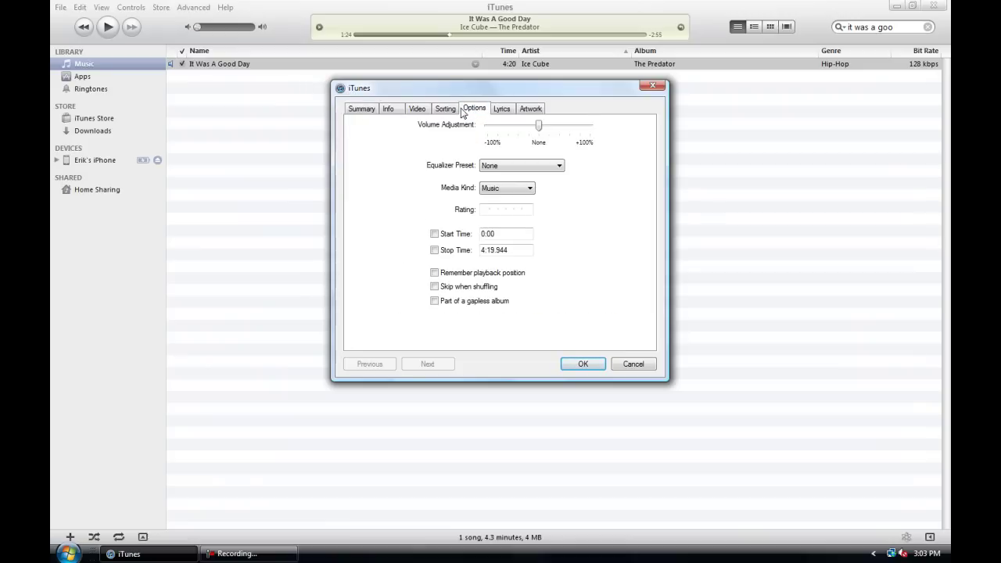
click(500, 233)
drag(518, 248, 397, 277)
key(BackSpace)
click(508, 235)
key(BackSpace)
key(BackSpace)
key(BackSpace)
key(BackSpace)
text(1:2)
Set the song's stop time to 1:54 and apply the options
double_click(518, 251)
key(BackSpace)
text(1:54)
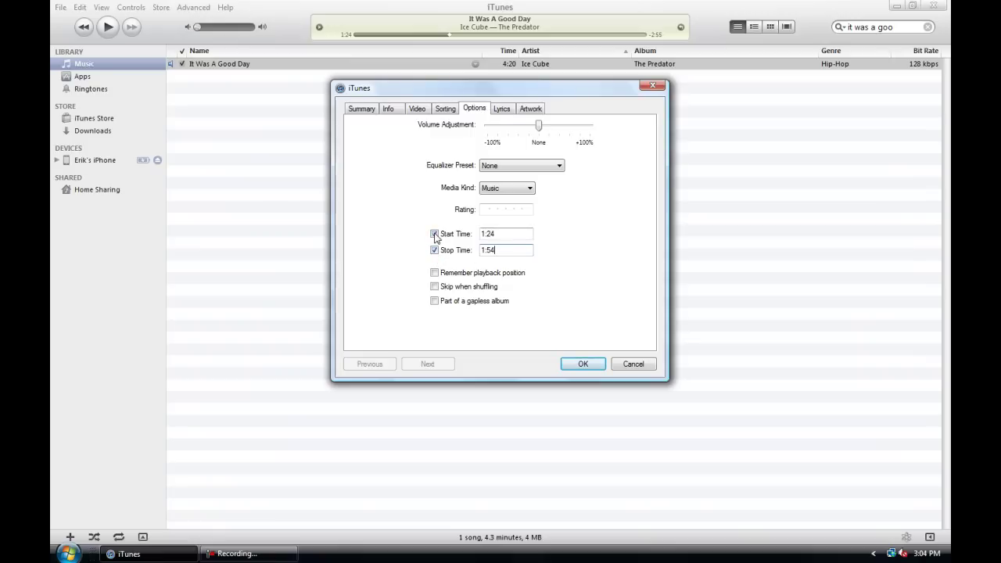
click(571, 365)
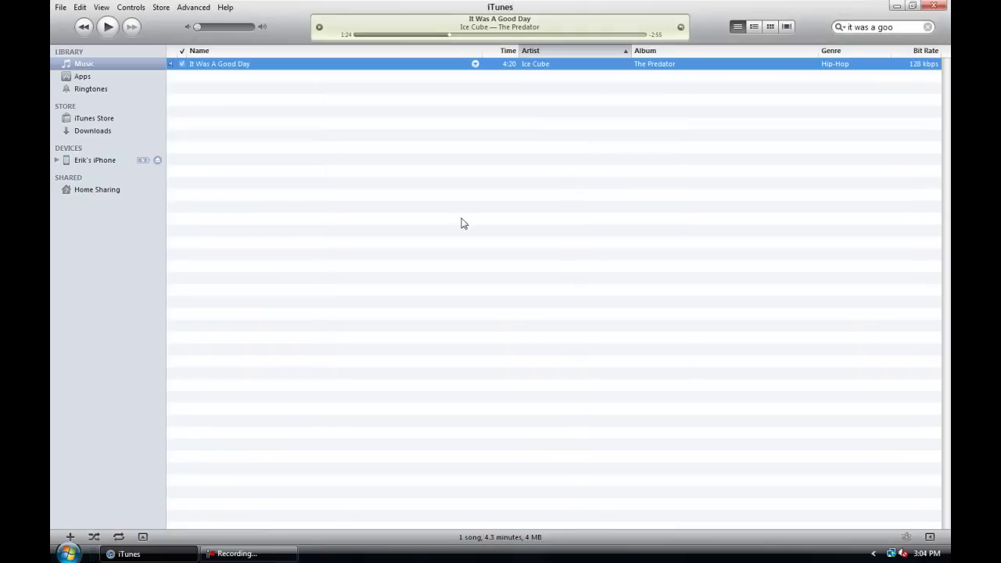
click(226, 69)
click(272, 72)
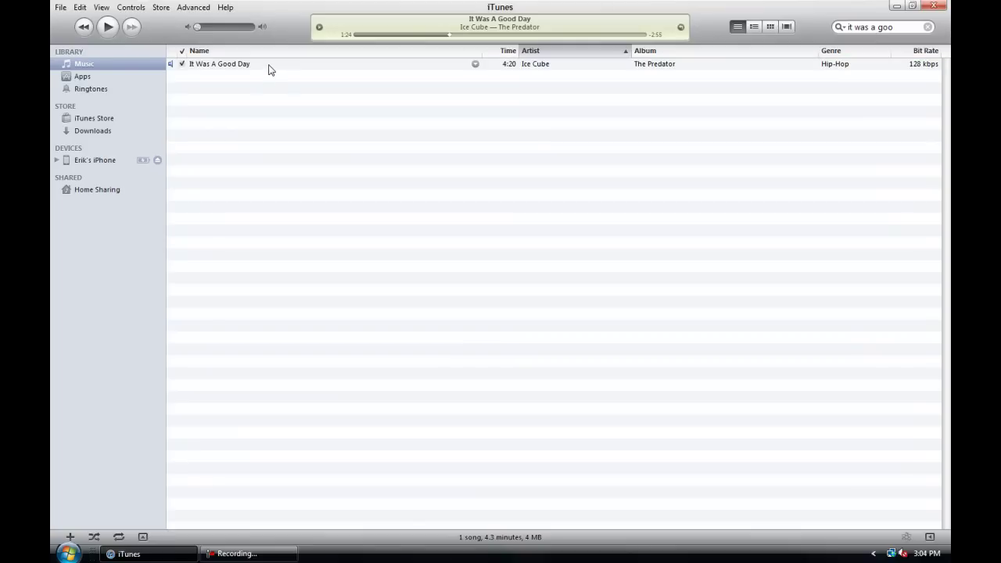
click(270, 68)
click(199, 8)
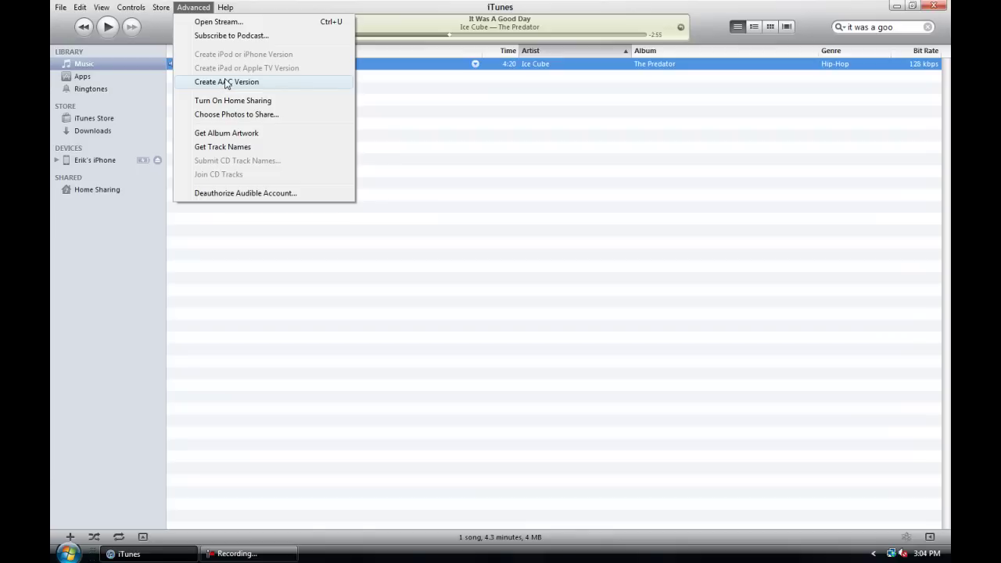
click(88, 28)
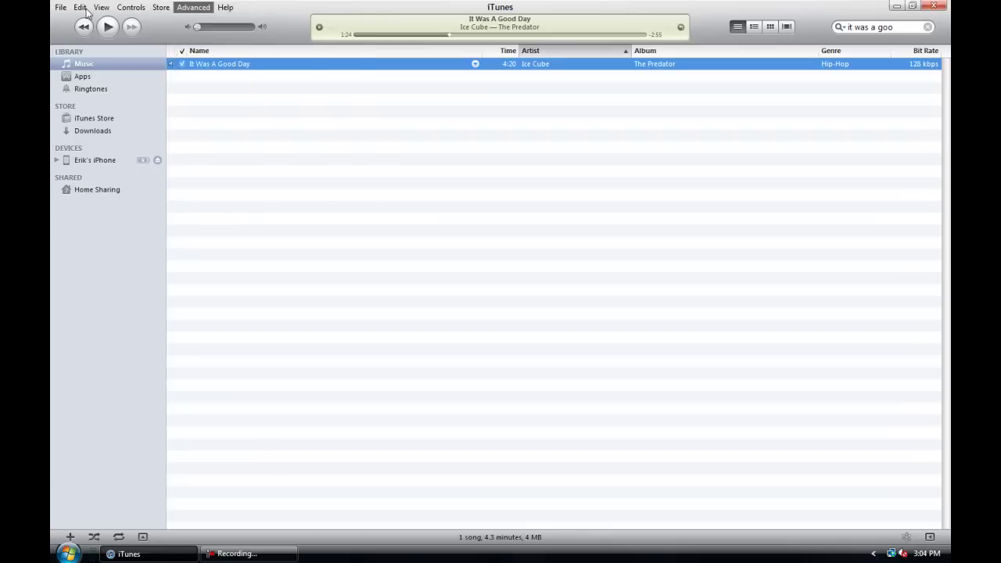
Look at the import settings in the general preferences and close the preferences
click(82, 8)
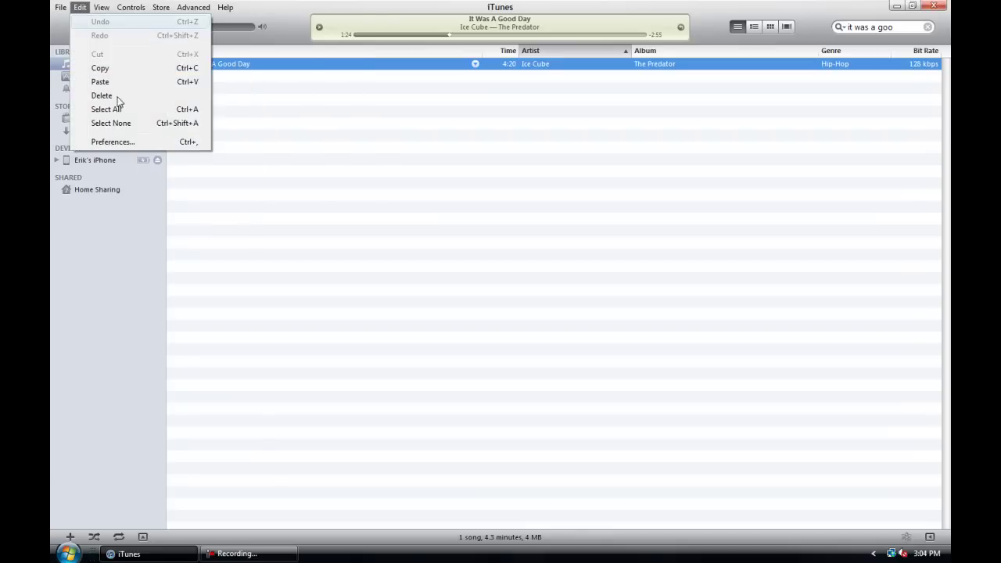
click(125, 142)
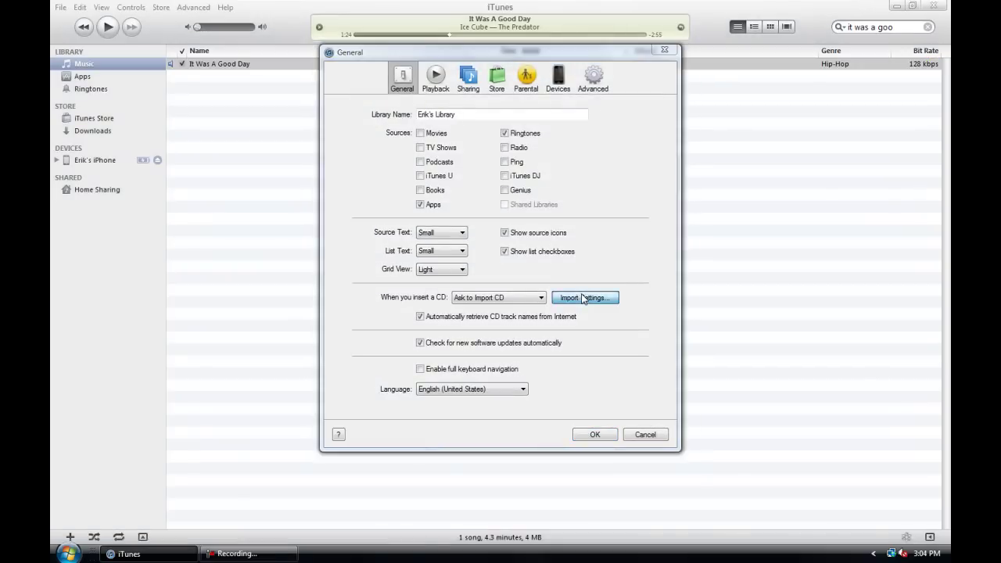
click(585, 298)
click(585, 294)
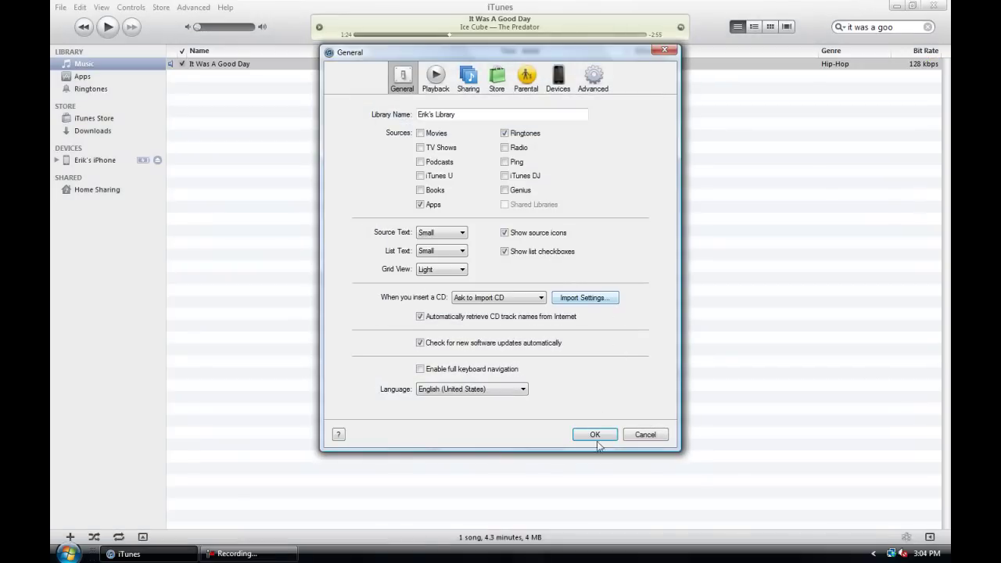
click(596, 435)
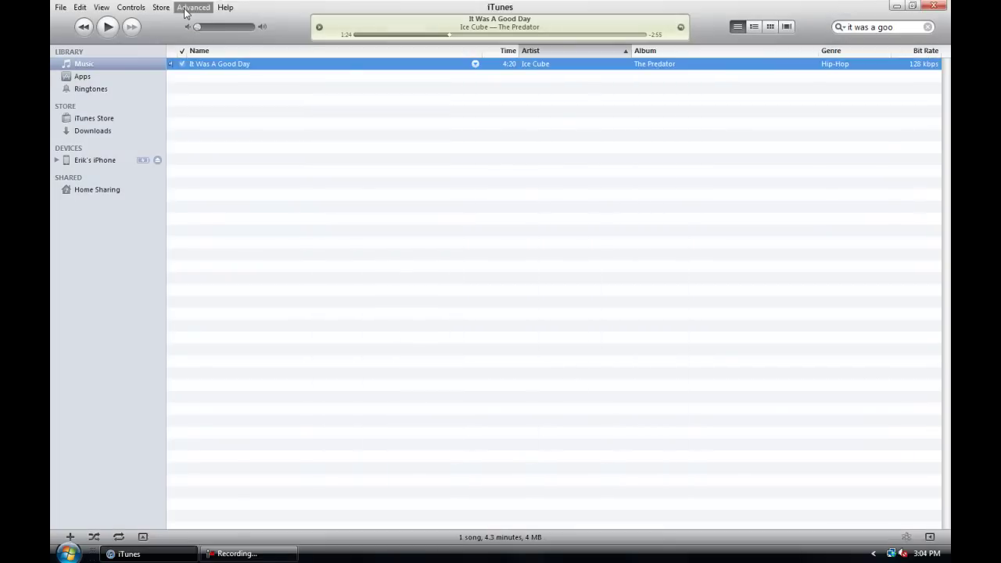
Create an AAC version of "It Was A Good Day" and select the new 0:30 track
click(184, 10)
click(223, 82)
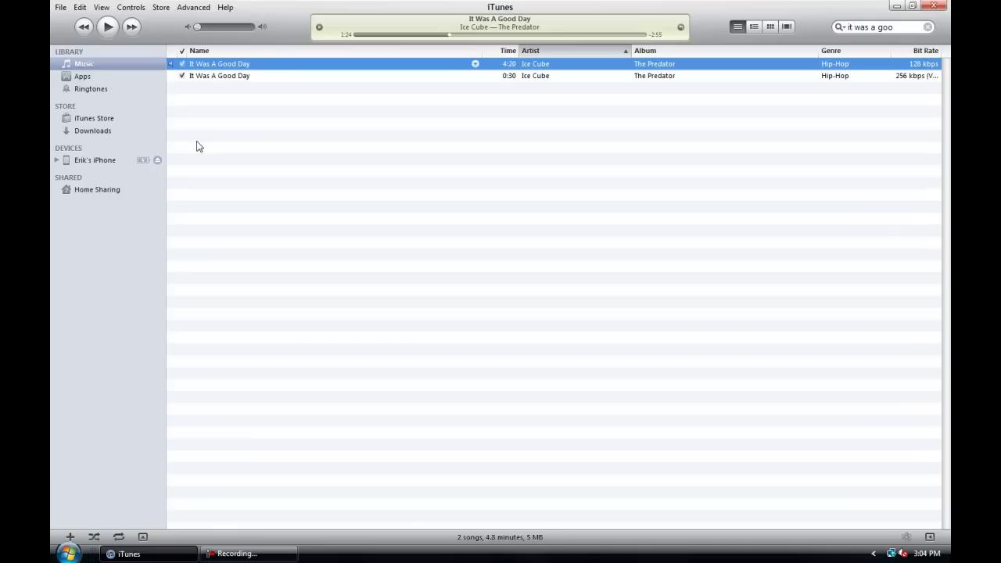
click(241, 76)
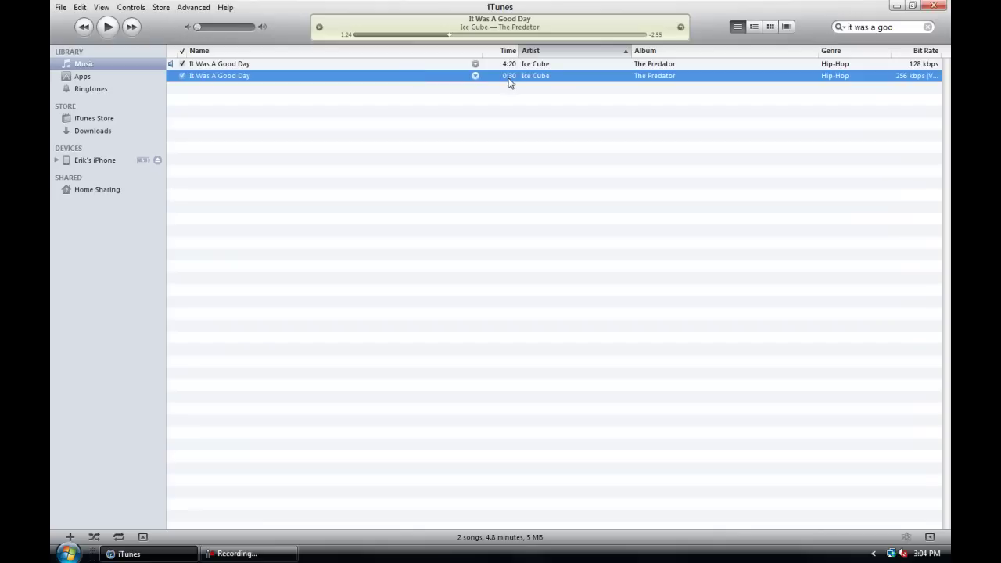
Reset the original 4:20 song's start time to 0:00 and stop time to 4:19.944 in its options
click(261, 65)
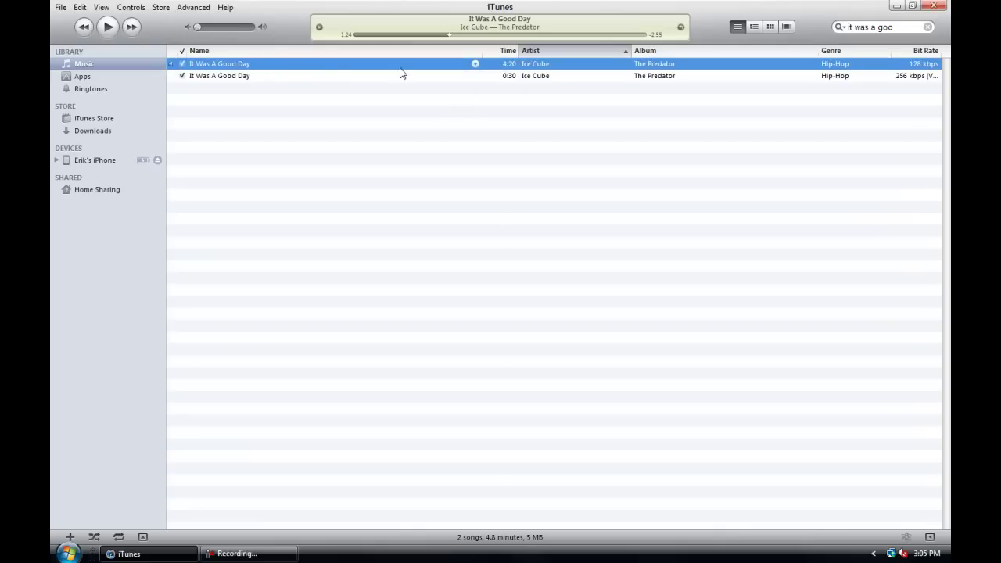
right_click(319, 68)
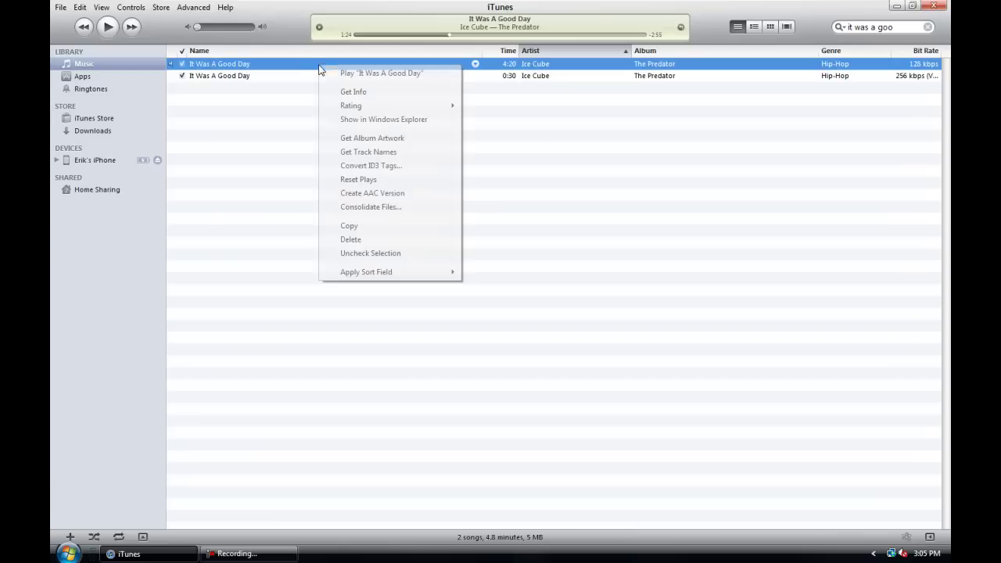
click(353, 92)
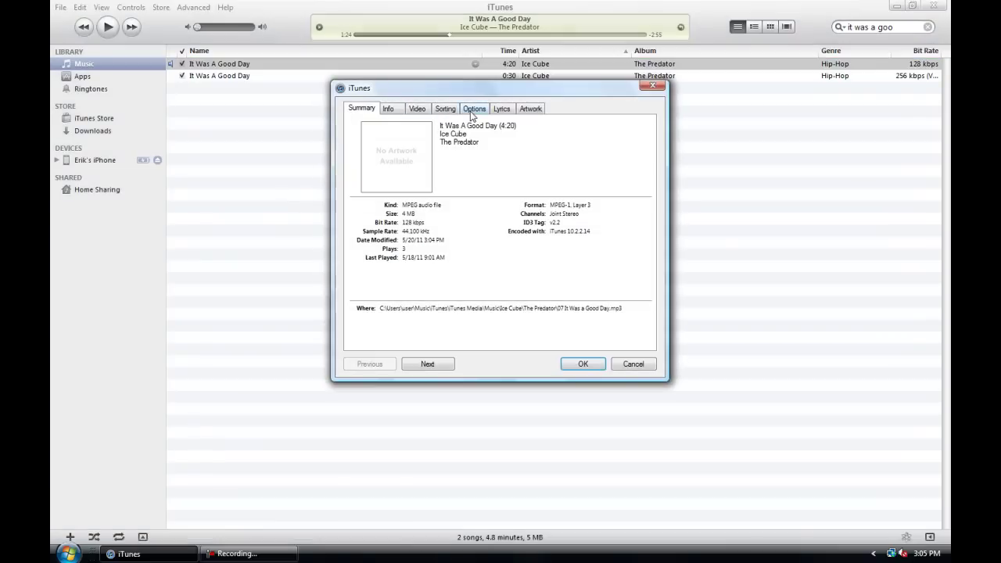
click(473, 108)
double_click(505, 234)
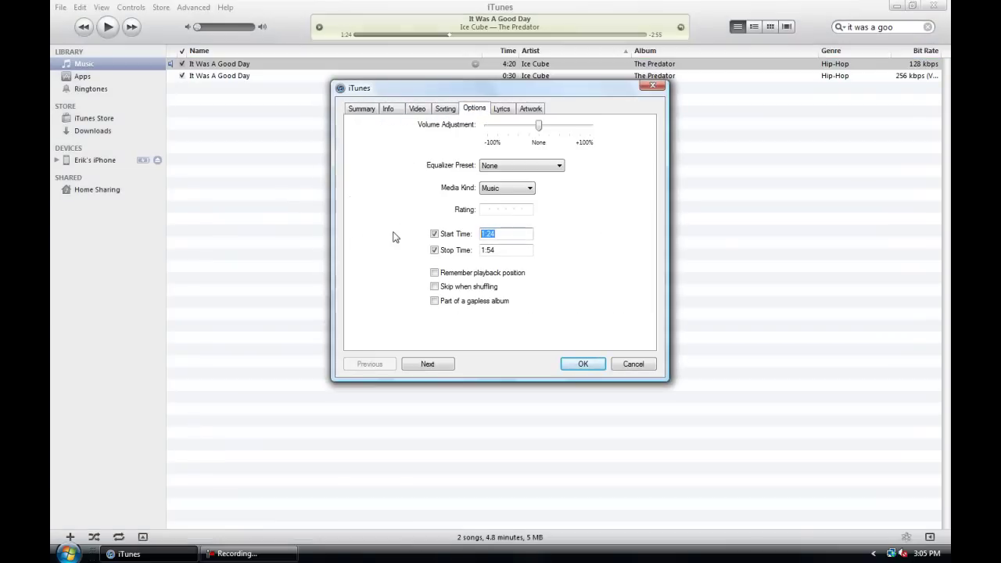
key(BackSpace)
double_click(513, 249)
key(BackSpace)
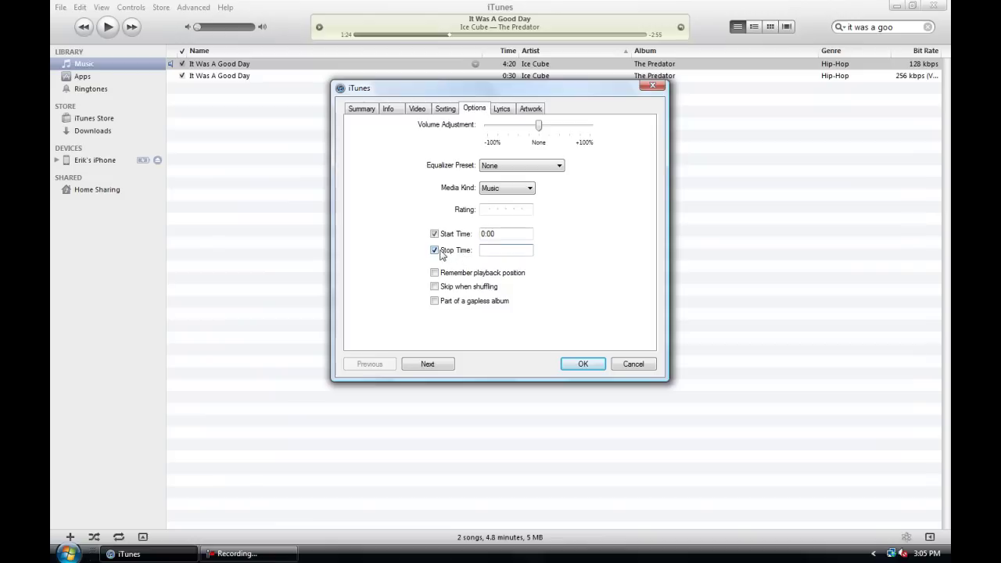
click(435, 251)
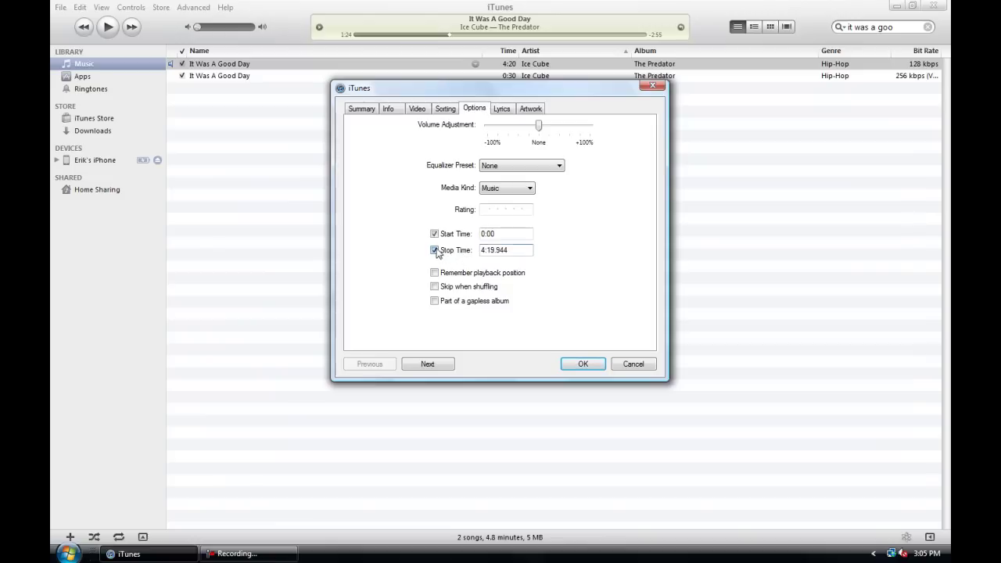
click(578, 364)
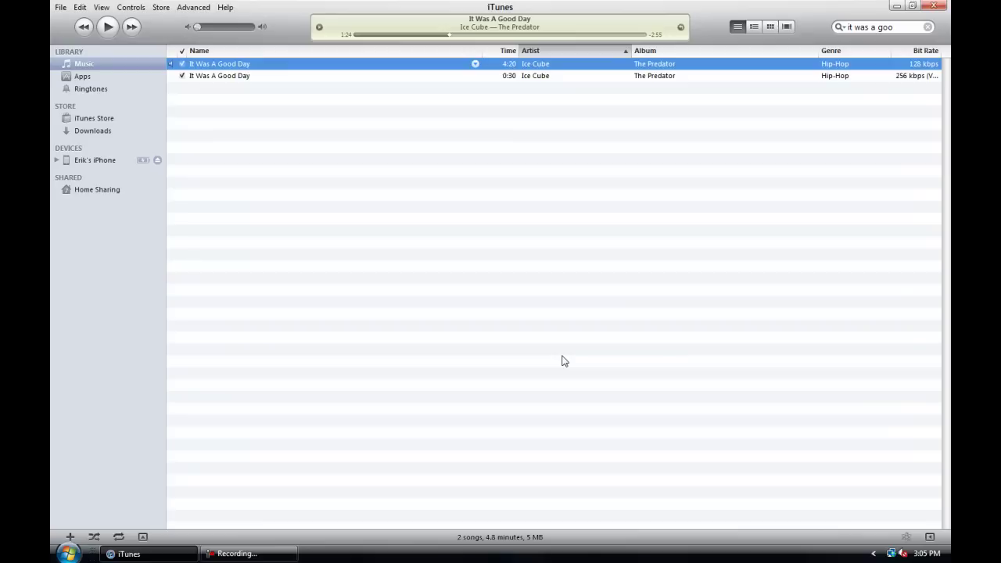
Show the 0:30 version of "It Was A Good Day" in Windows Explorer
click(220, 78)
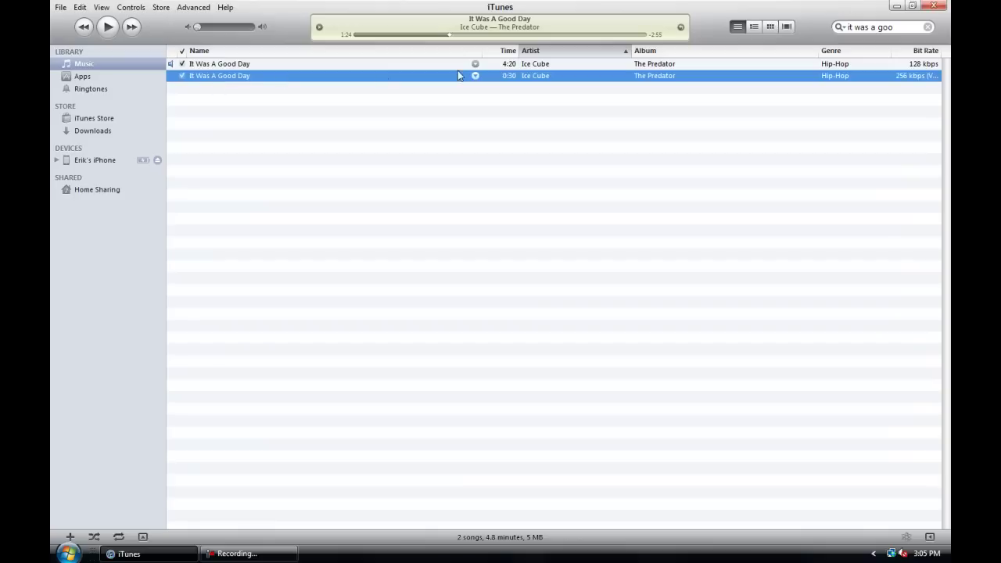
right_click(325, 78)
click(385, 130)
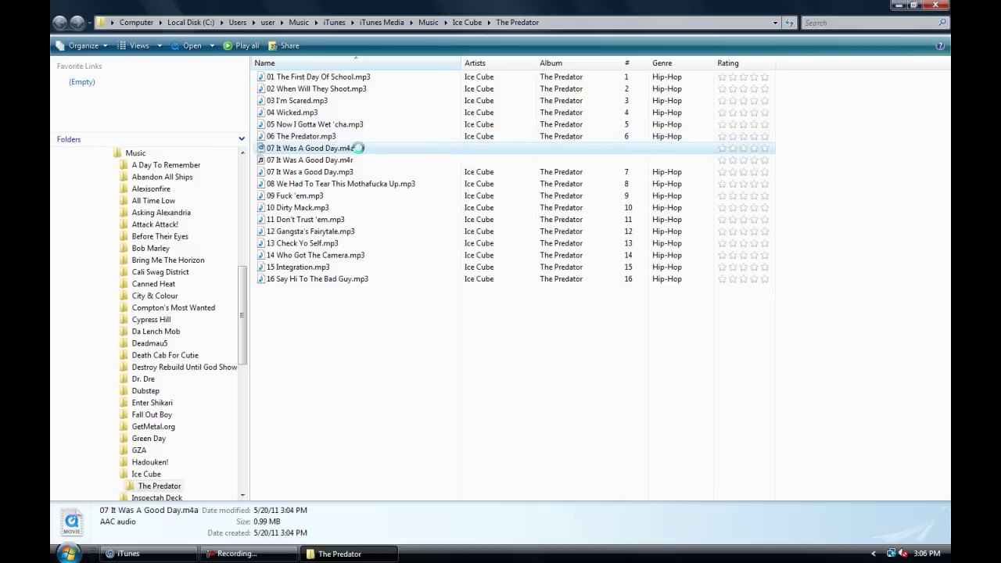
right_click(357, 149)
click(404, 289)
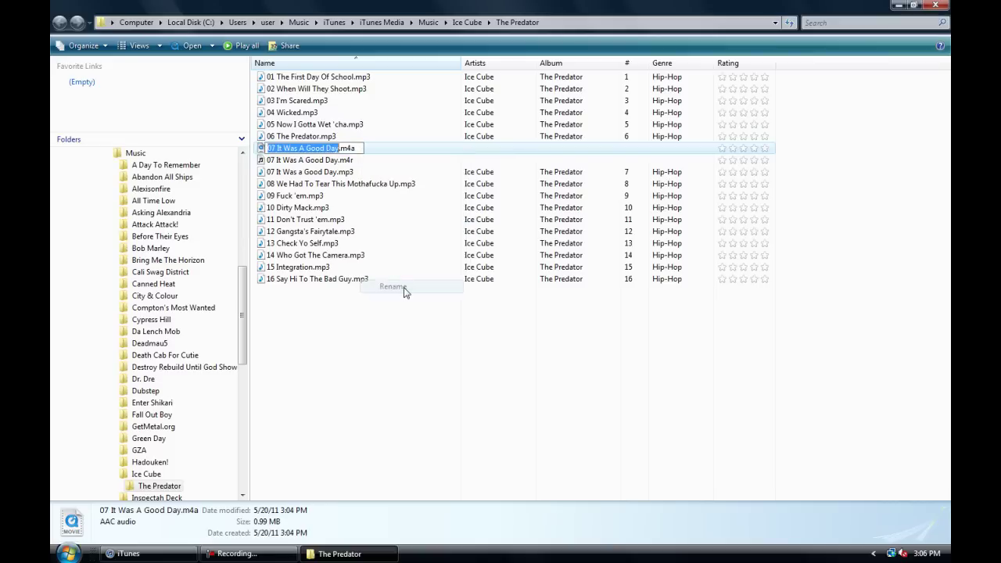
key(End)
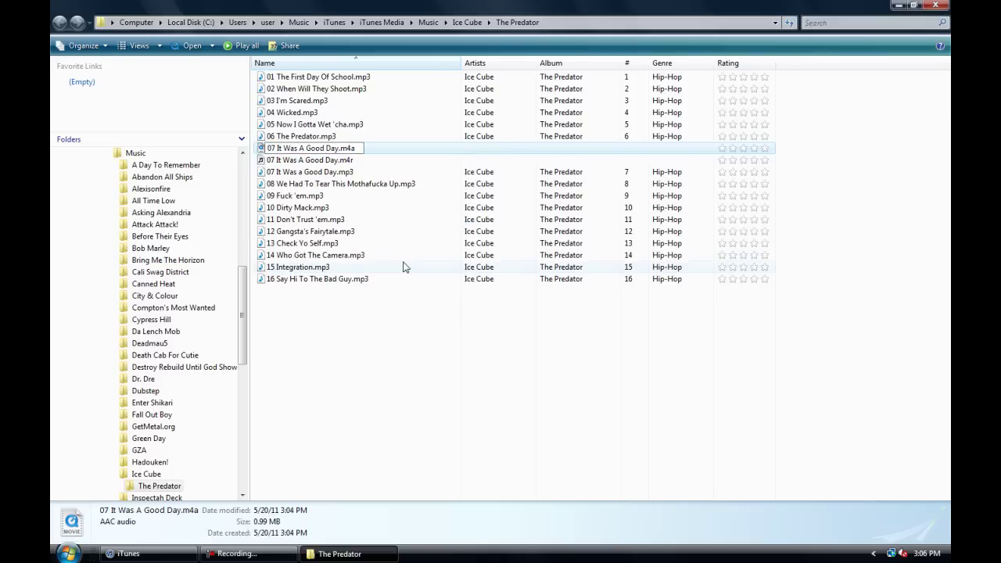
click(389, 333)
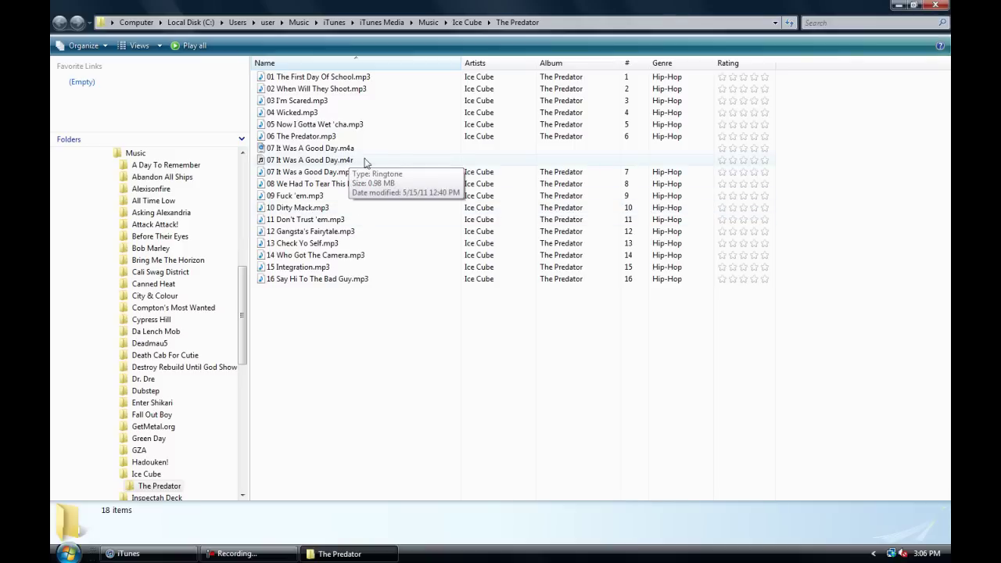
mouse_move(357, 153)
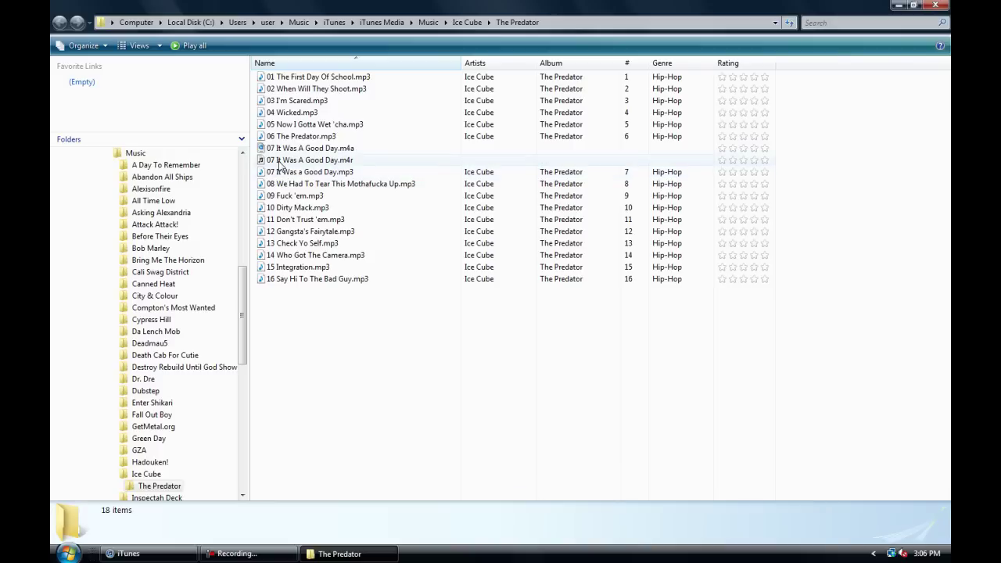
Open the ringtone file "07 It Was A Good Day.m4r" in iTunes and stop its playback
mouse_move(284, 163)
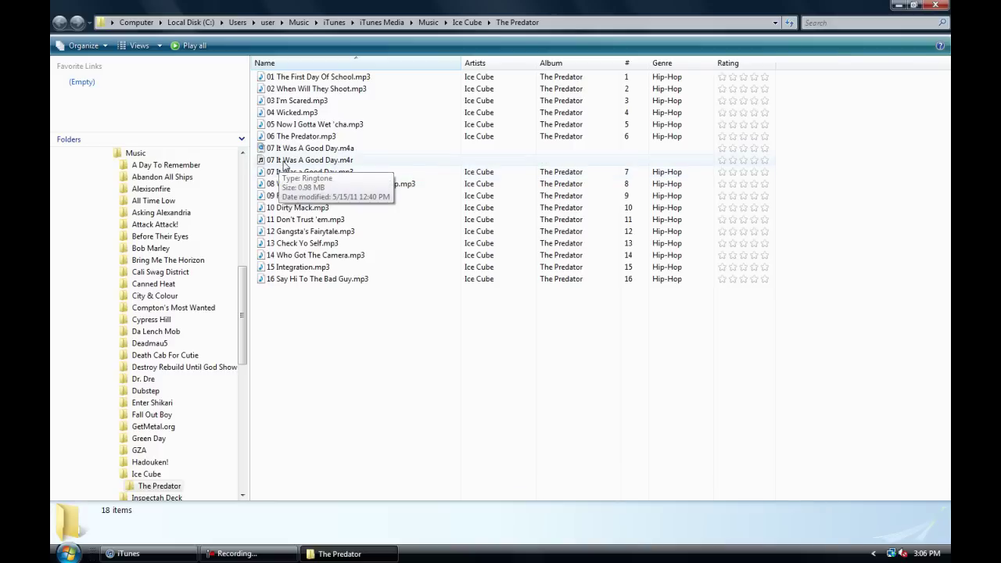
click(344, 163)
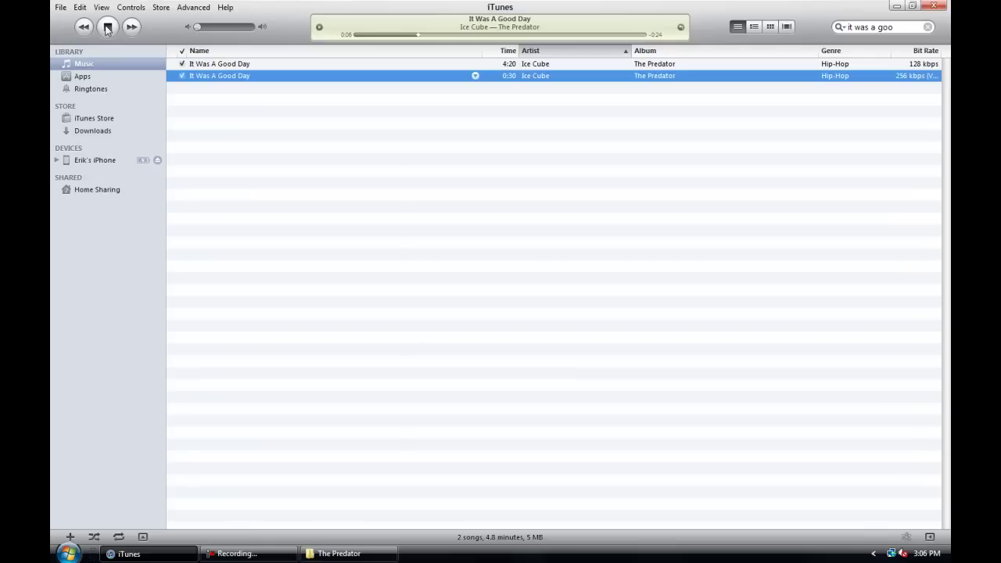
click(108, 27)
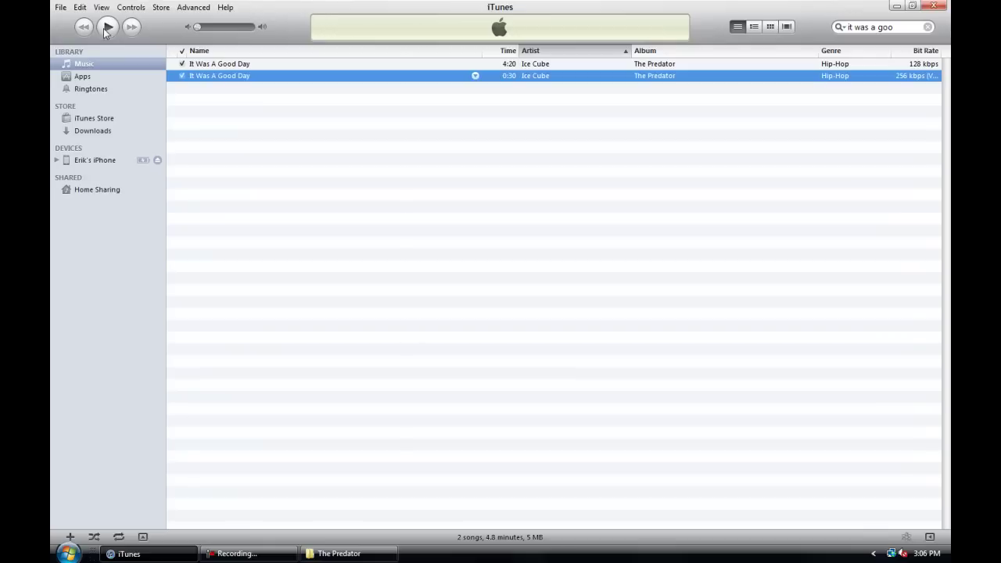
Look through the Ringtones library, checking "It Was A Good Day" and several other ringtones in the list
click(101, 89)
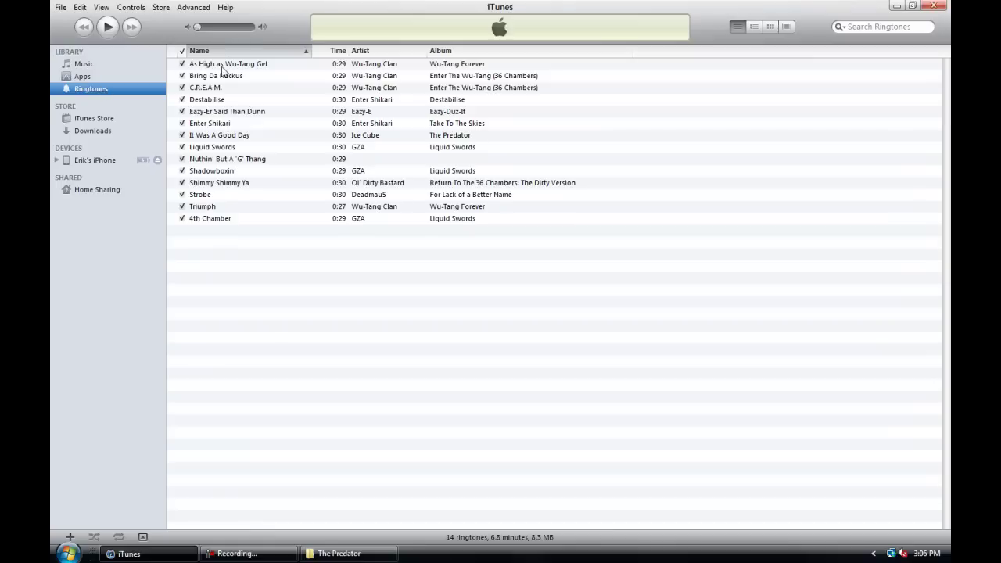
click(204, 135)
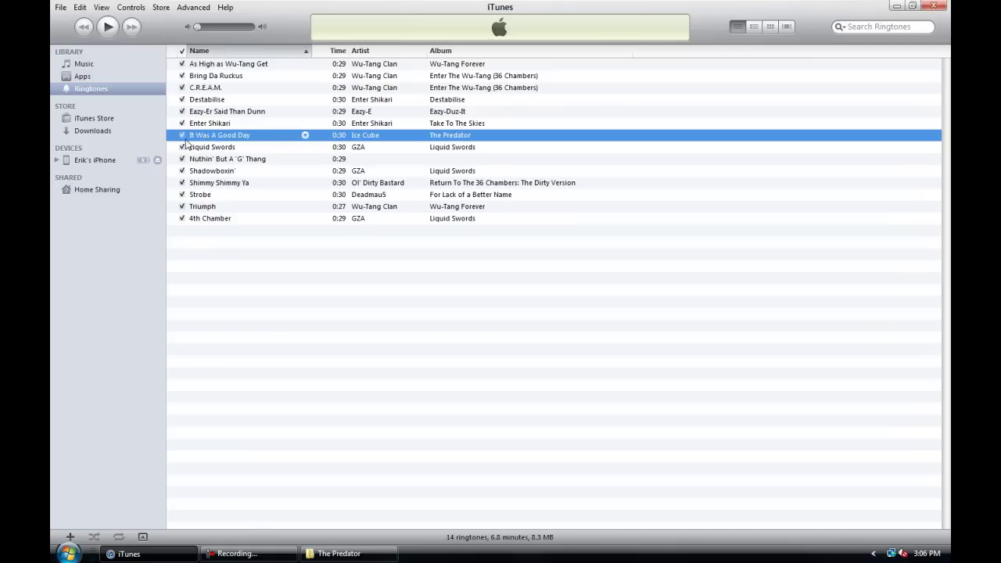
click(234, 64)
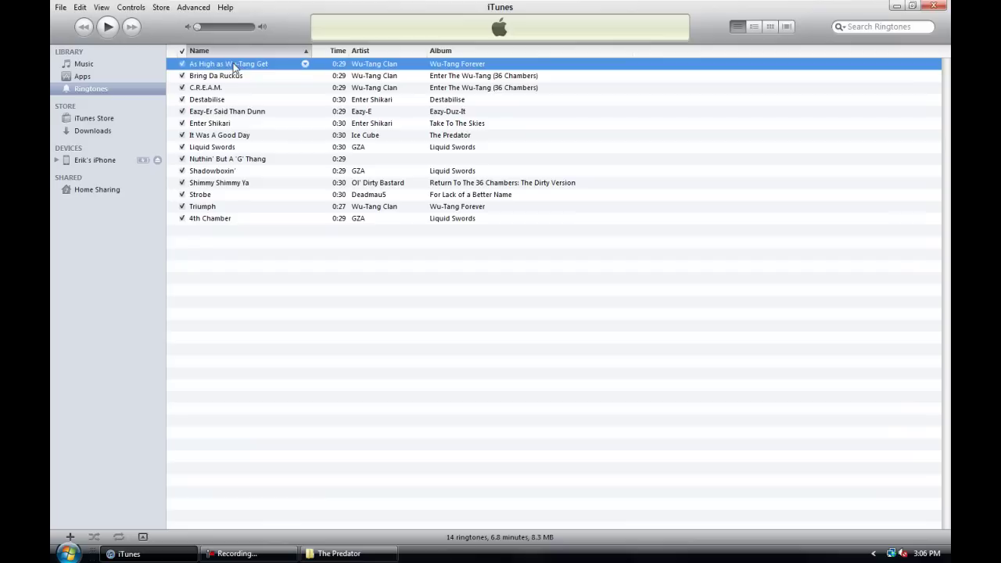
click(243, 161)
click(245, 197)
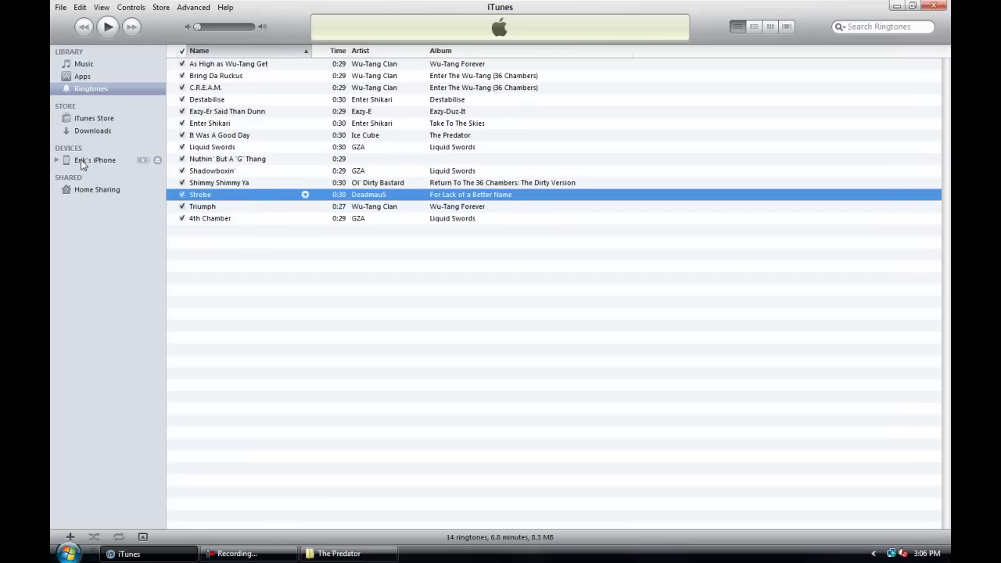
Open the ringtone sync settings of the connected iPhone
click(102, 161)
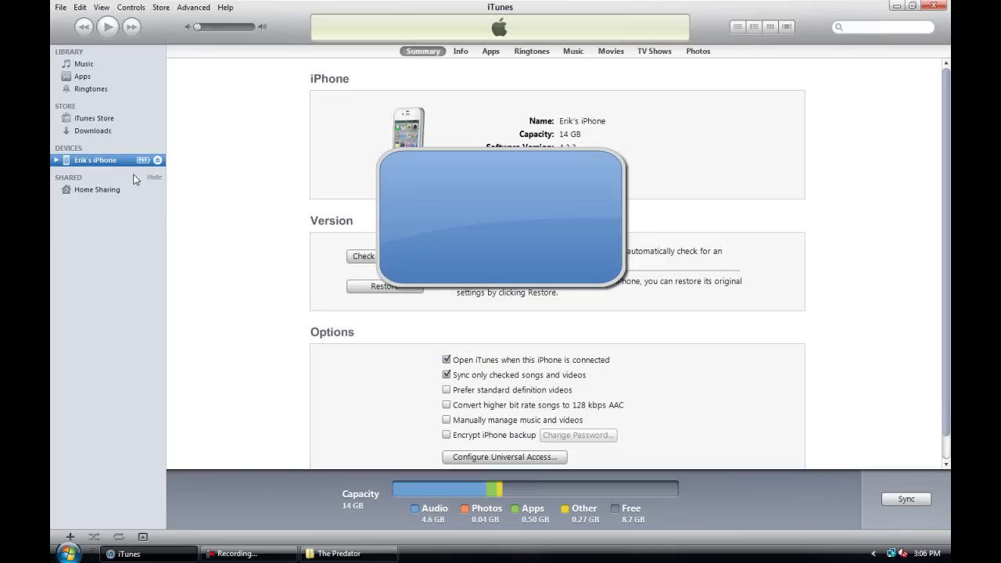
click(488, 53)
click(533, 52)
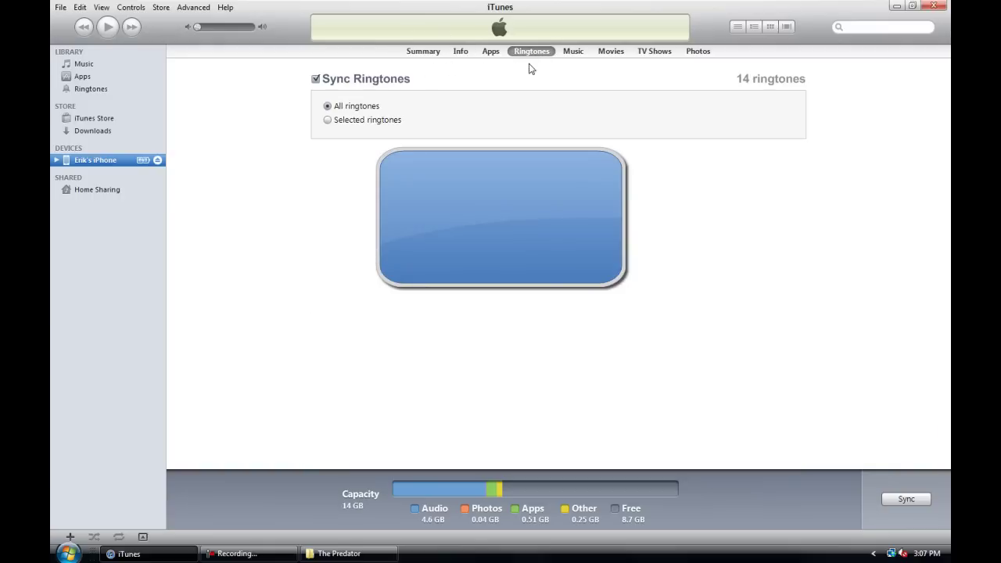